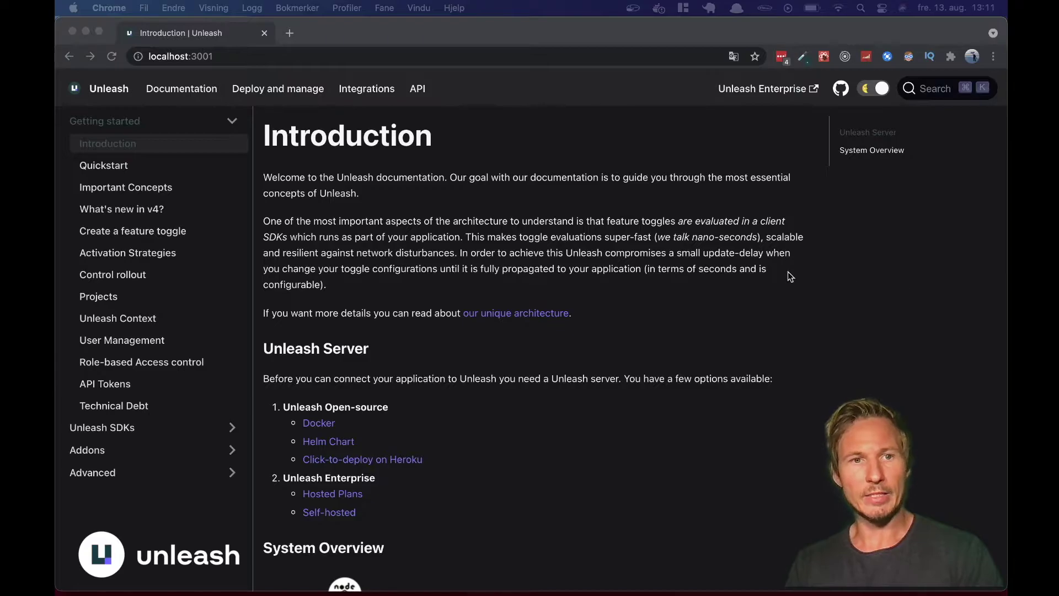
- Open the Unleash Quickstart guide at its 'Deploy a free version of unleash to Heroku' section
left_click(313, 236)
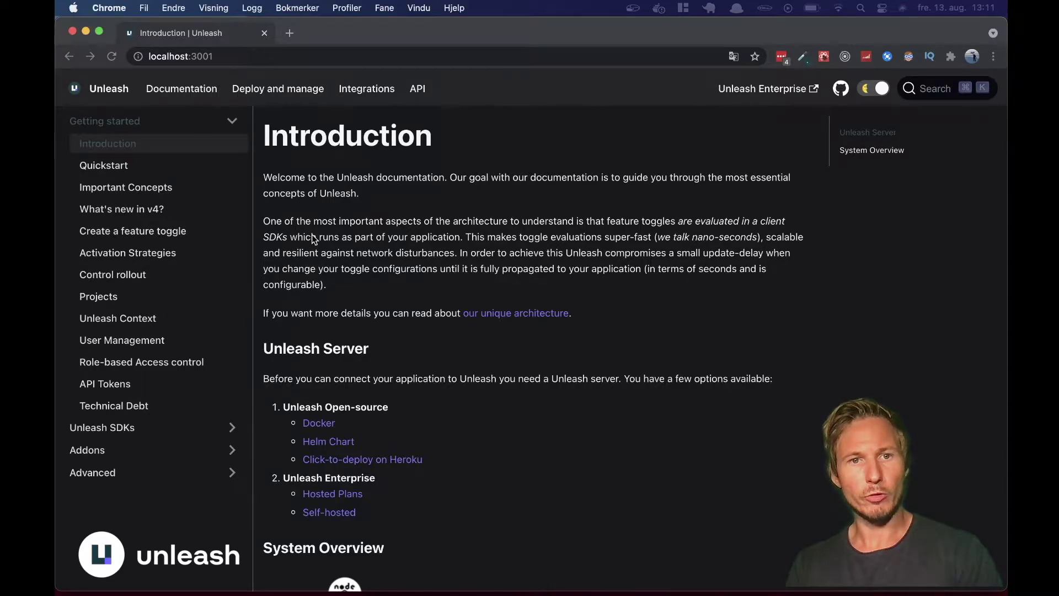
left_click(107, 173)
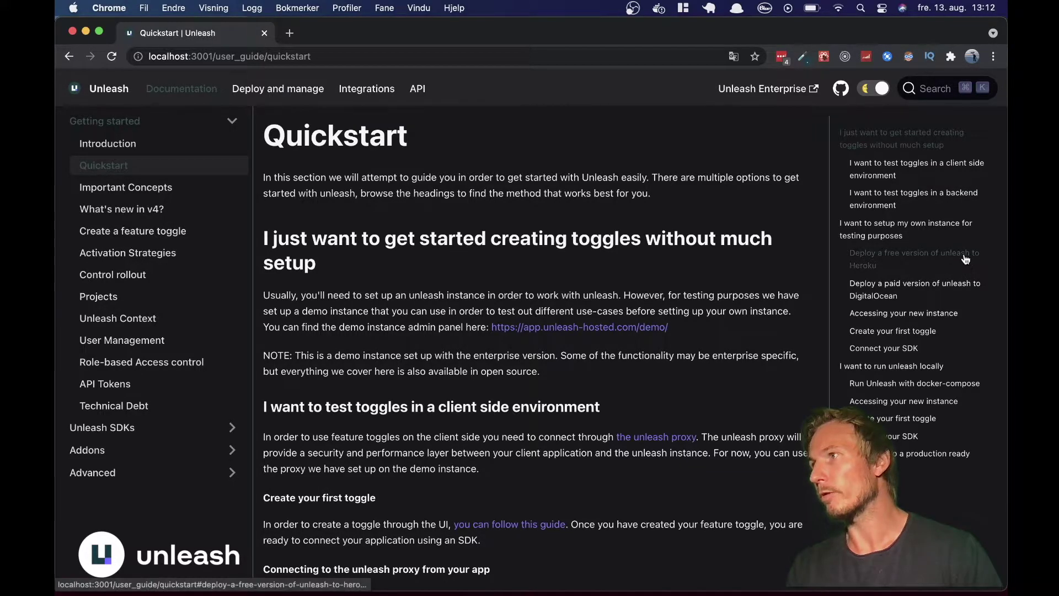
left_click(930, 265)
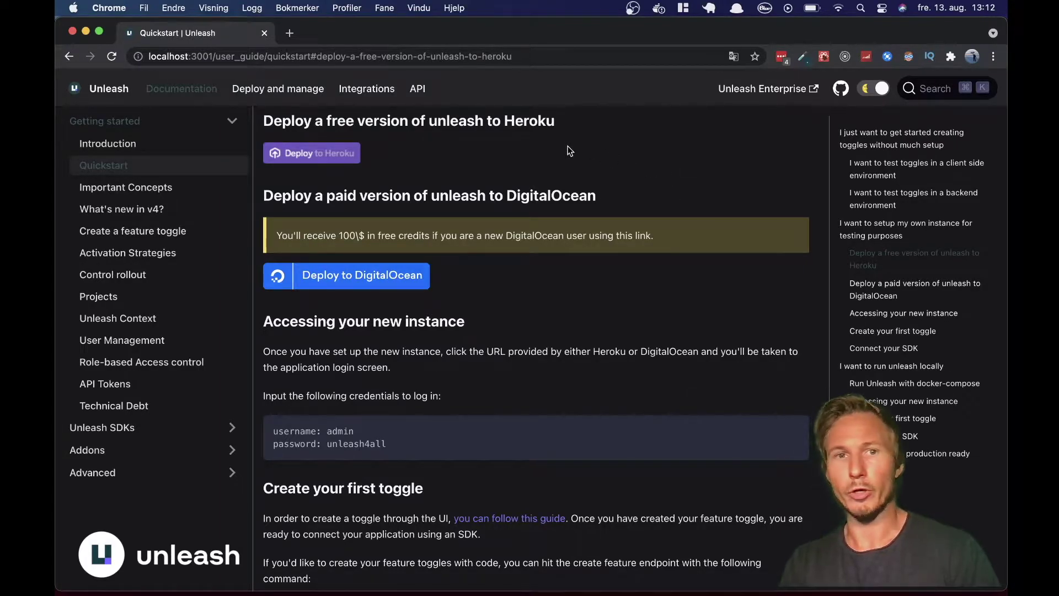
- Start the Heroku deployment, choose region Europe and name the app unleash-demo-un
left_click(332, 155)
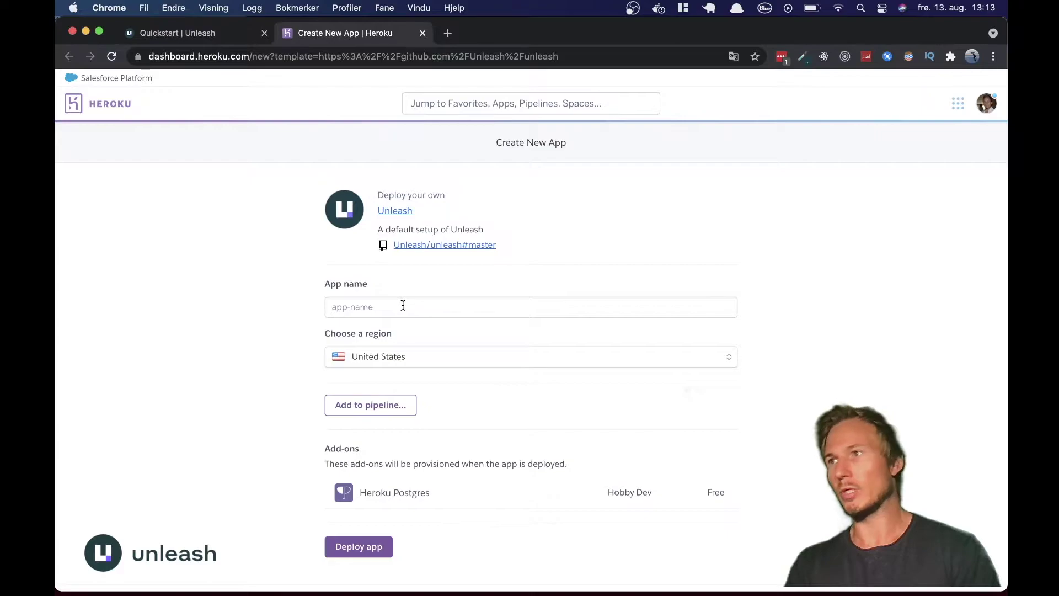
left_click(365, 358)
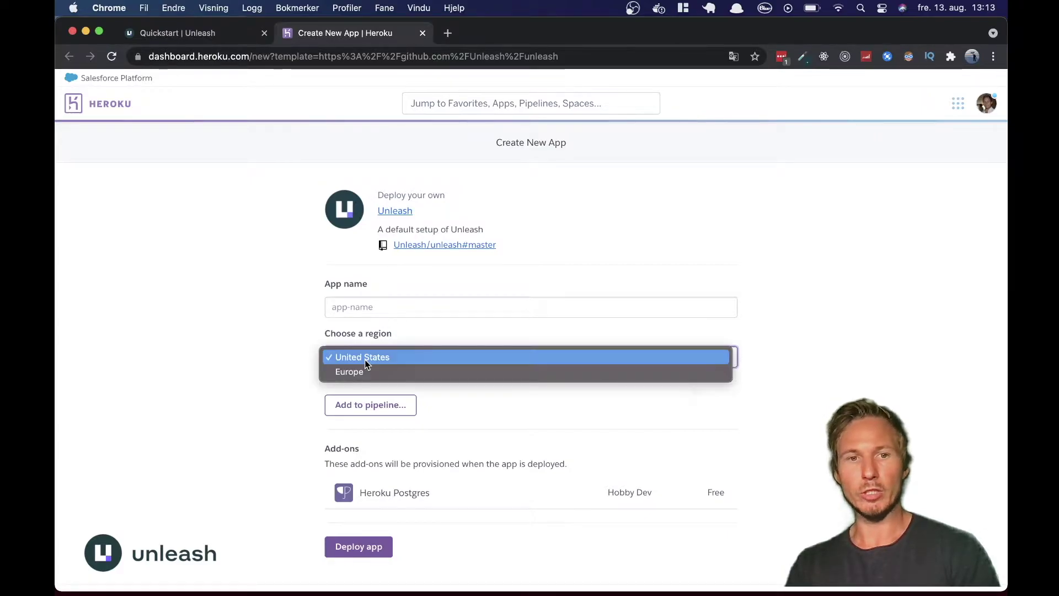
left_click(361, 372)
left_click(364, 307)
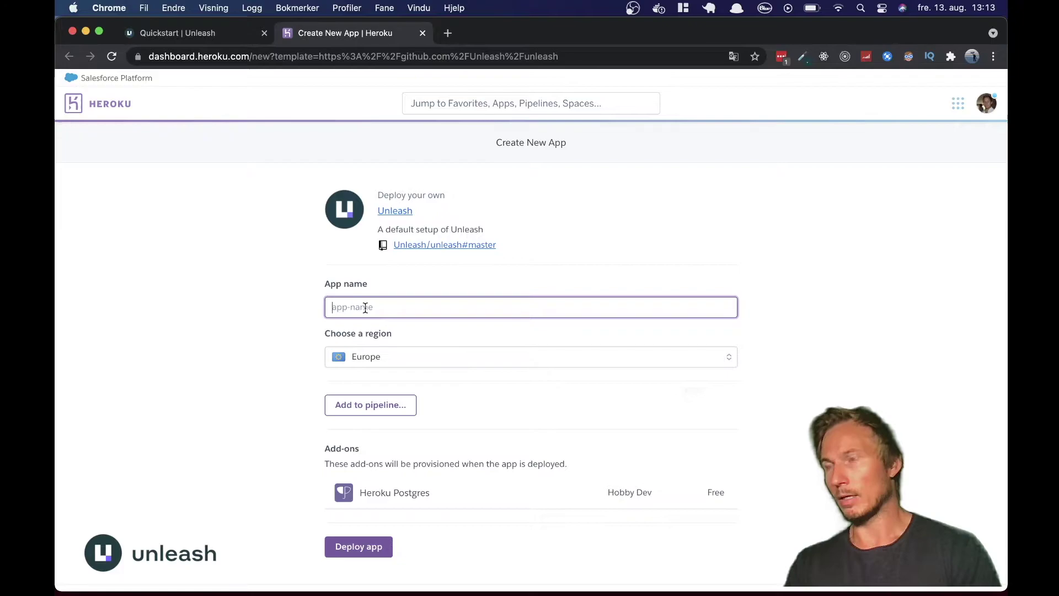
type("un")
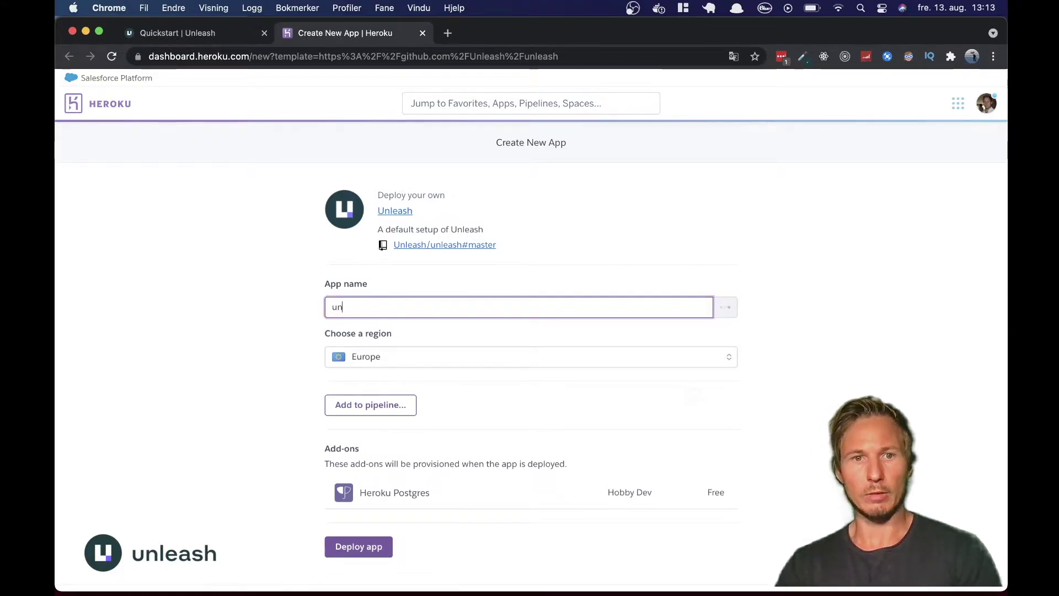
type("leash-de")
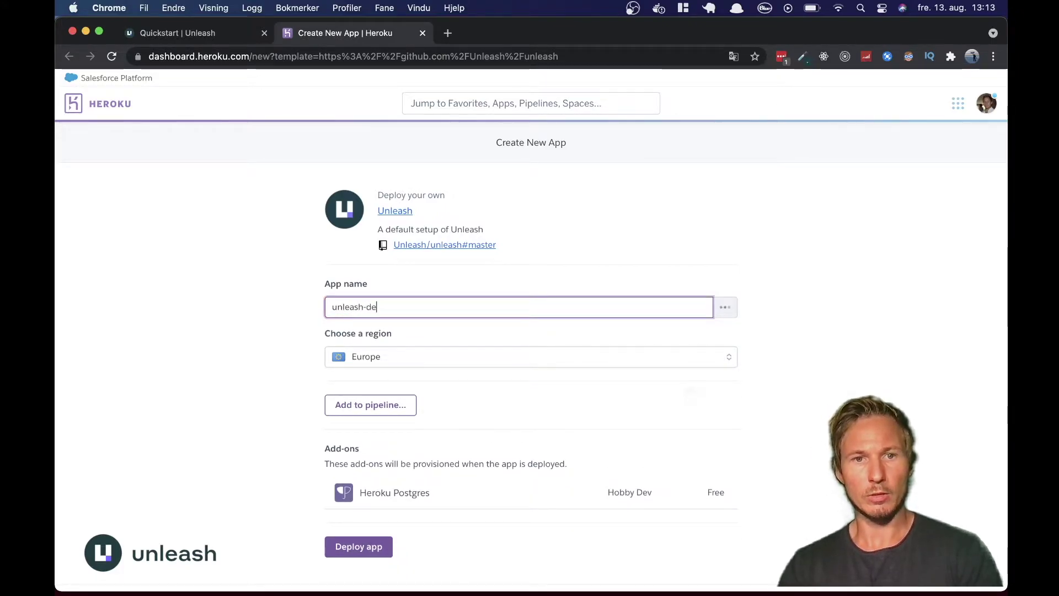
type("mo-un")
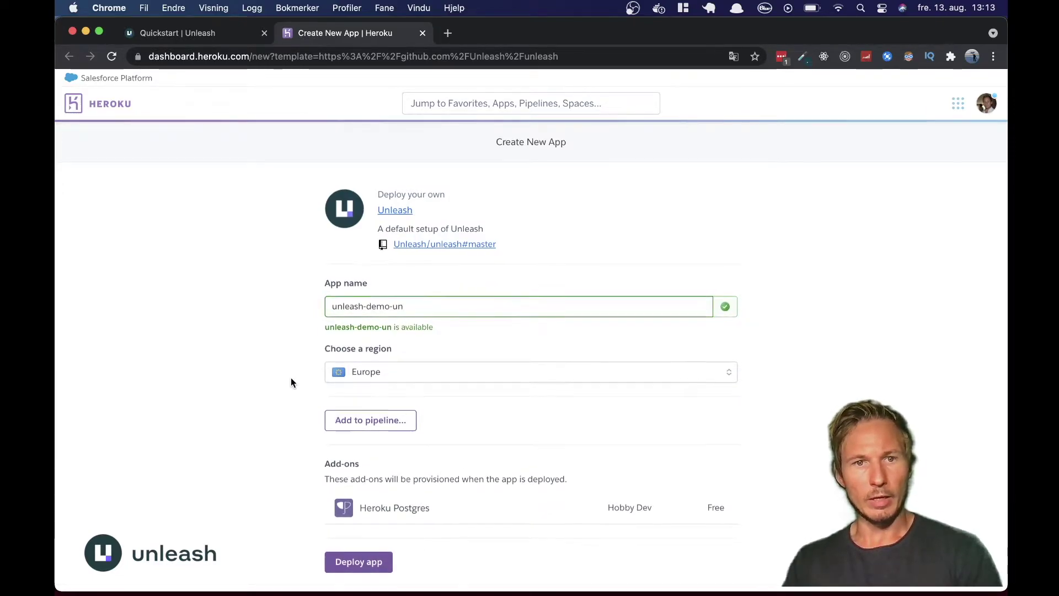
scroll(291, 382, "down", 1)
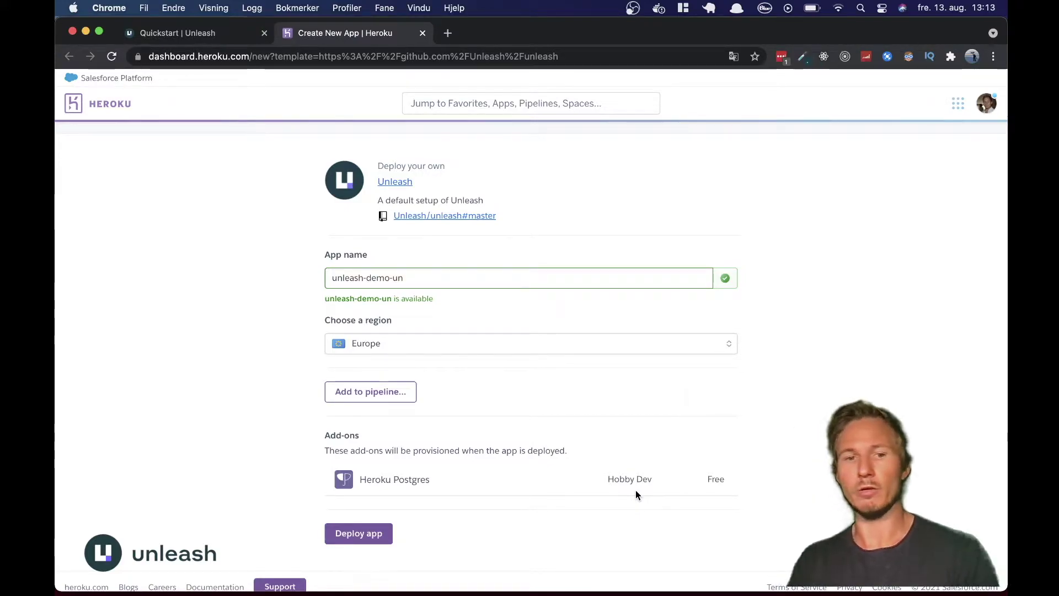
- Deploy unleash-demo-un and wait until create, configure, build, scripts and deploy steps complete
left_click(353, 533)
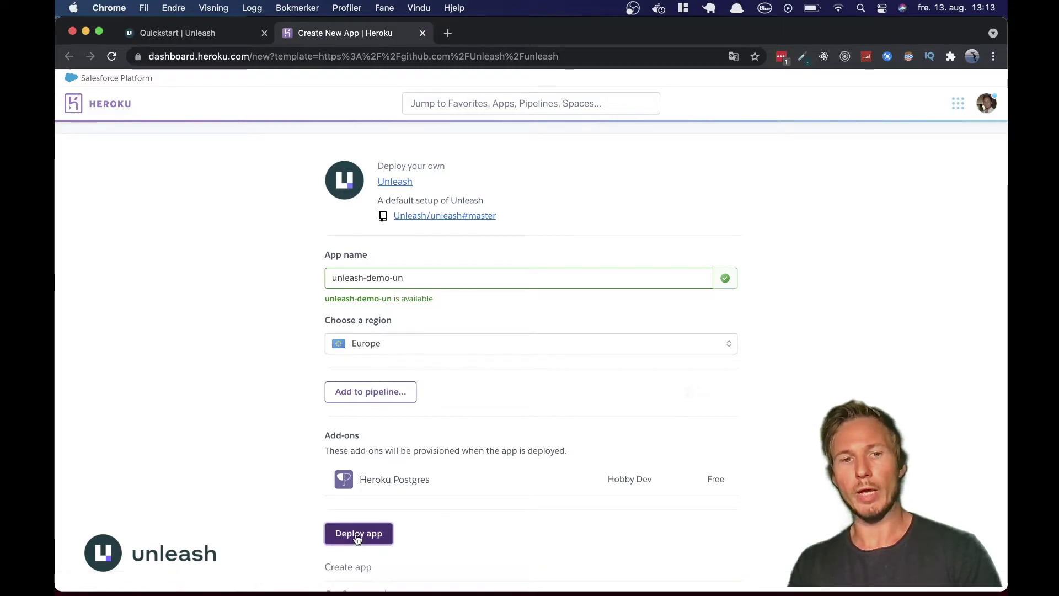
scroll(655, 519, "down", 1)
scroll(654, 519, "down", 5)
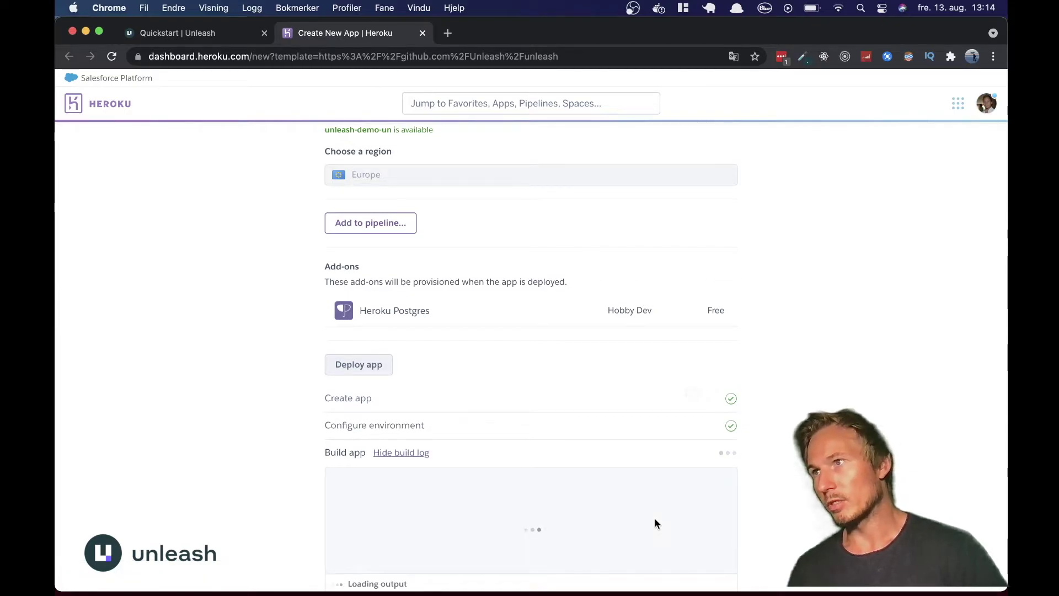
scroll(654, 519, "down", 4)
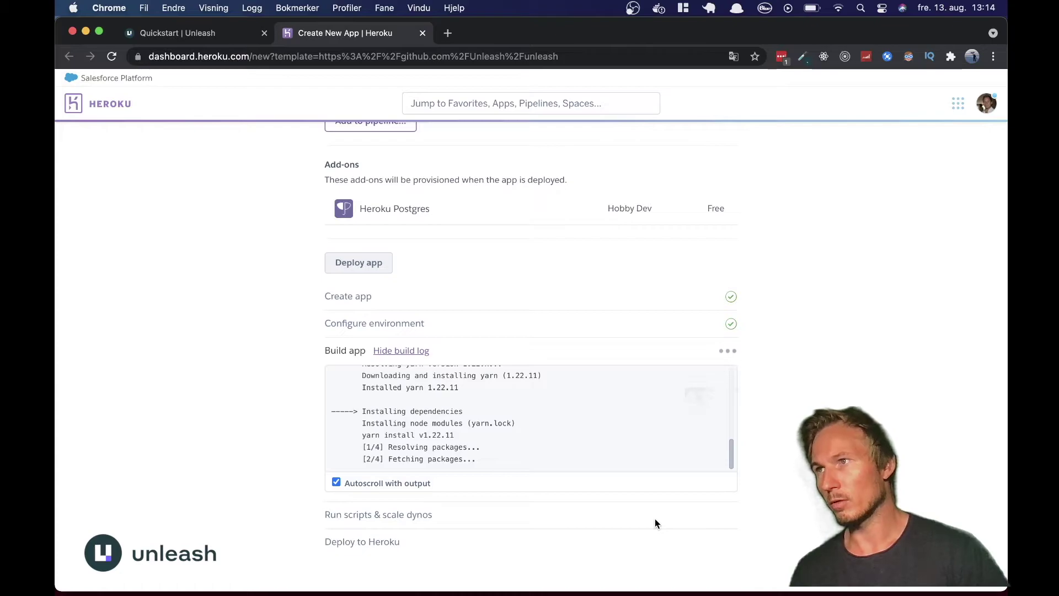
mouse_move(805, 593)
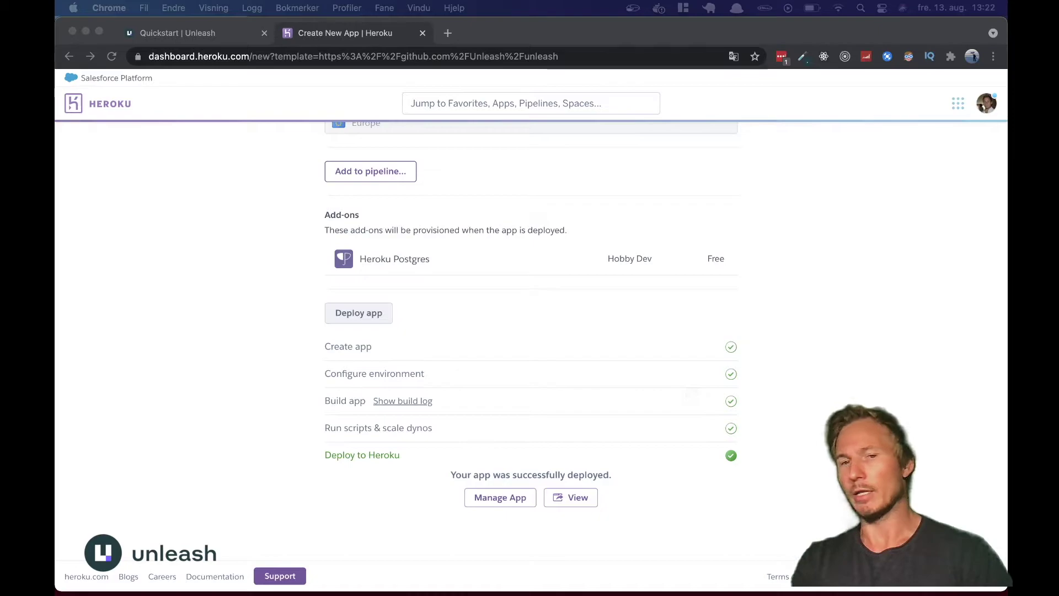
left_click(666, 532)
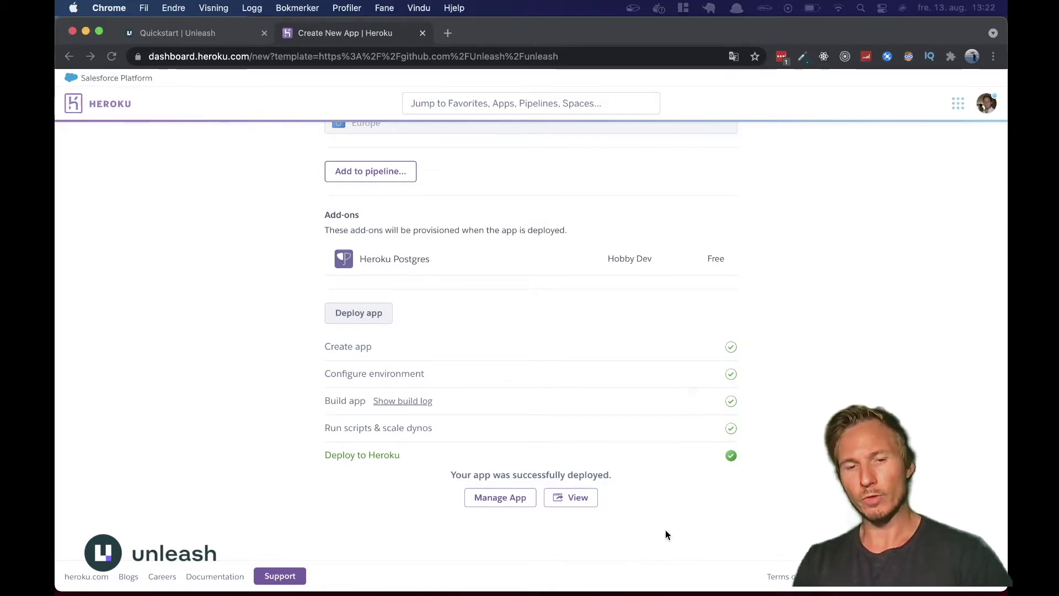
- Open the deployed Unleash instance and sign in as admin with the default password from the docs
left_click(575, 504)
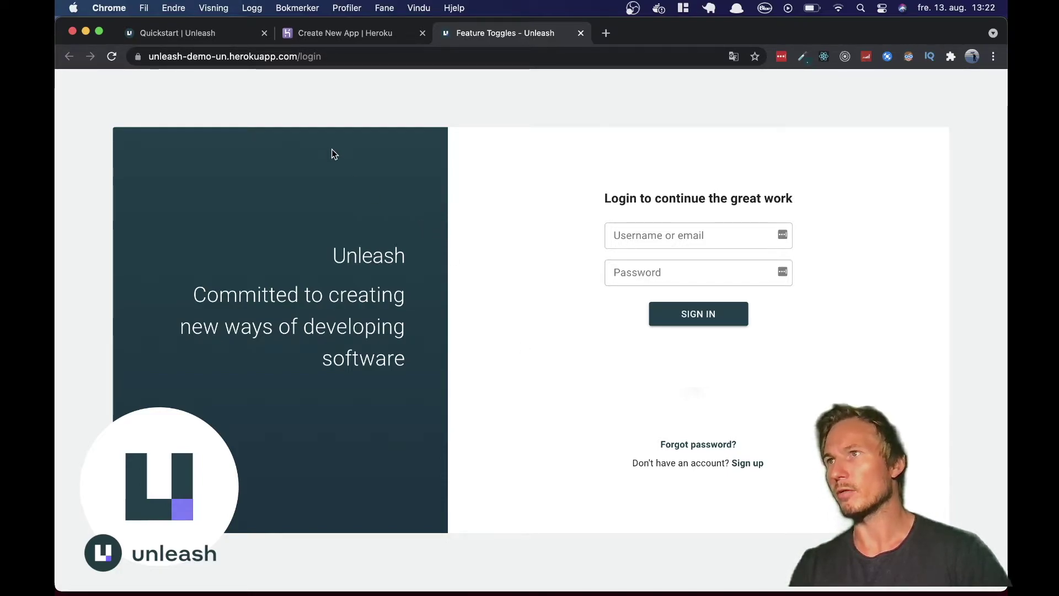
left_click(208, 34)
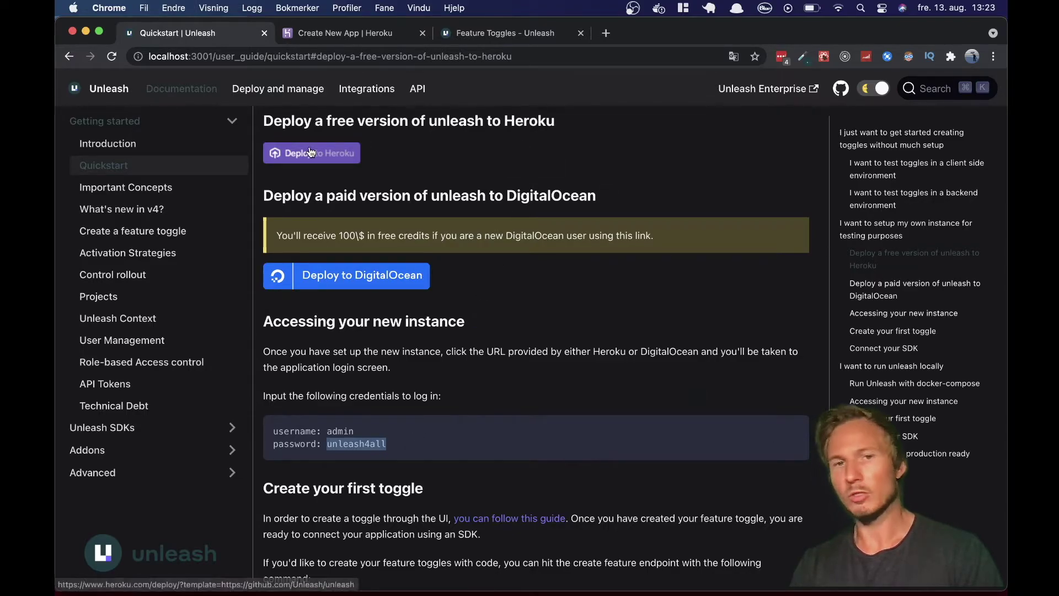
left_click(458, 34)
left_click(668, 235)
type("admin")
key("Tab")
key("super+v")
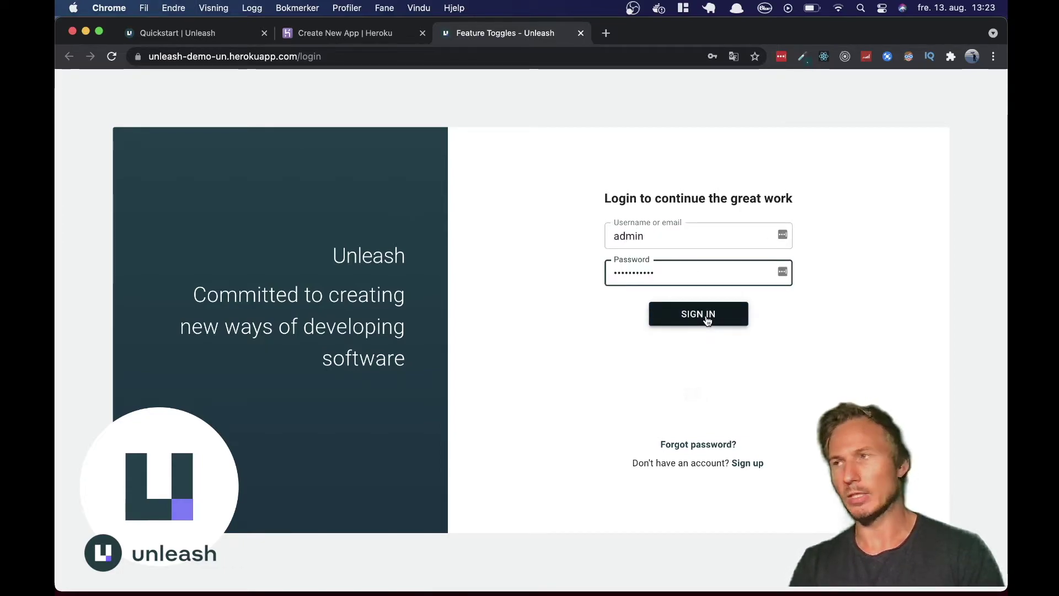
left_click(707, 319)
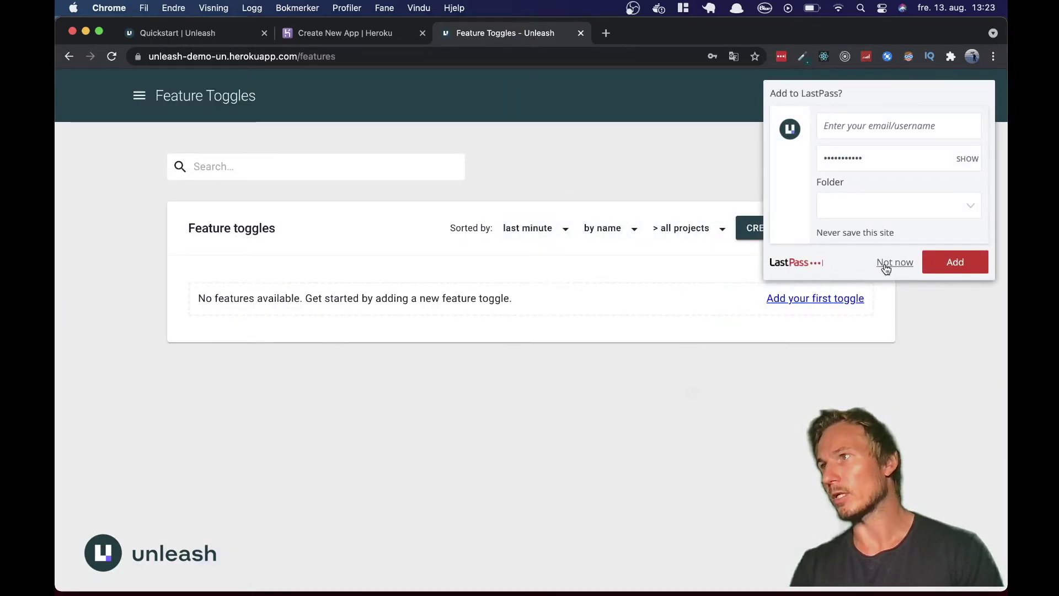
- Dismiss the save-login prompt and go to the Admin API access page
left_click(885, 262)
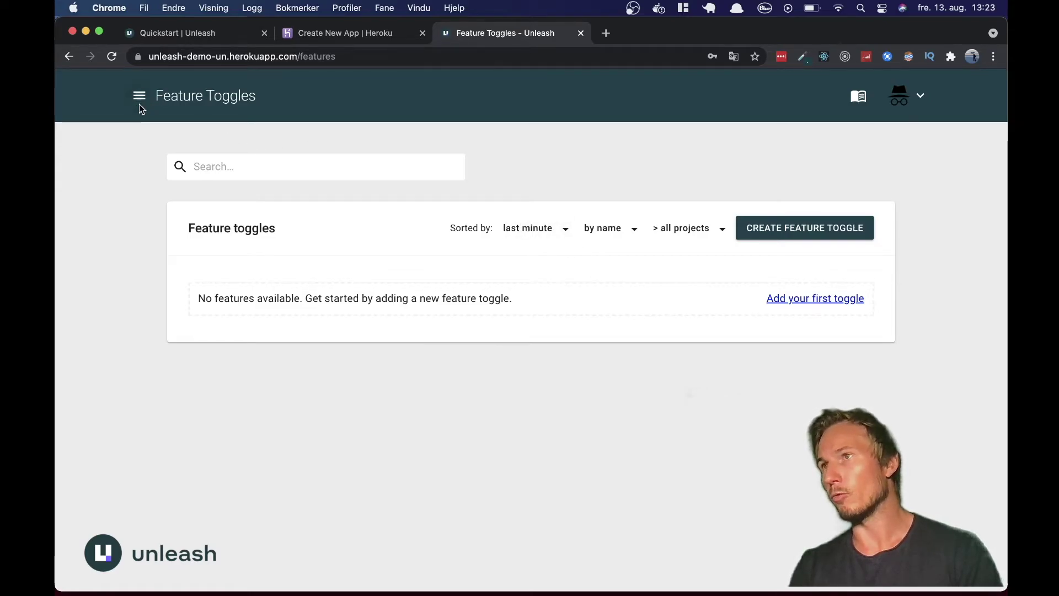
left_click(139, 96)
left_click(108, 435)
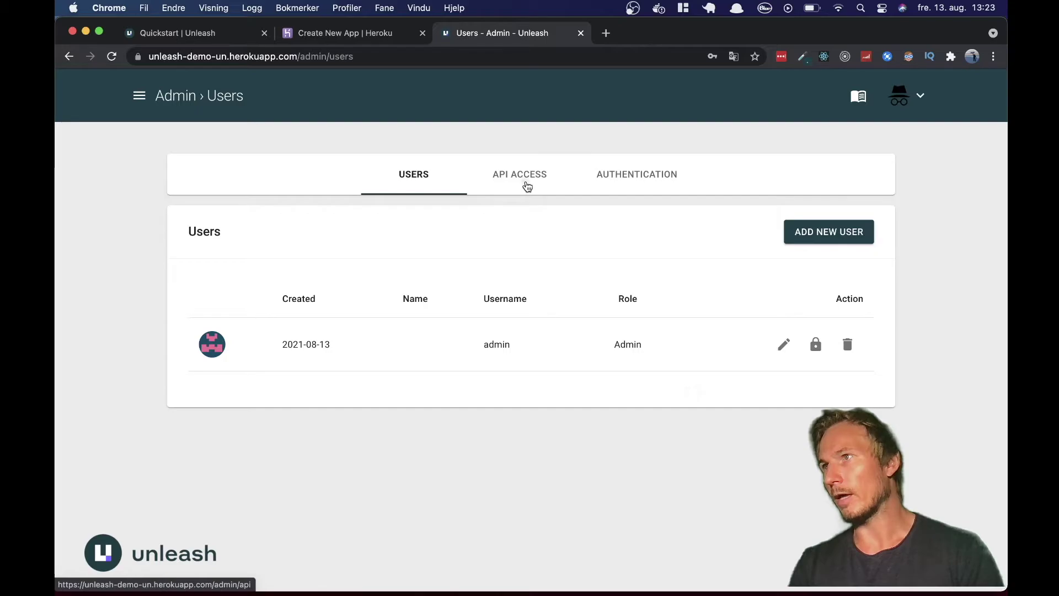
left_click(524, 184)
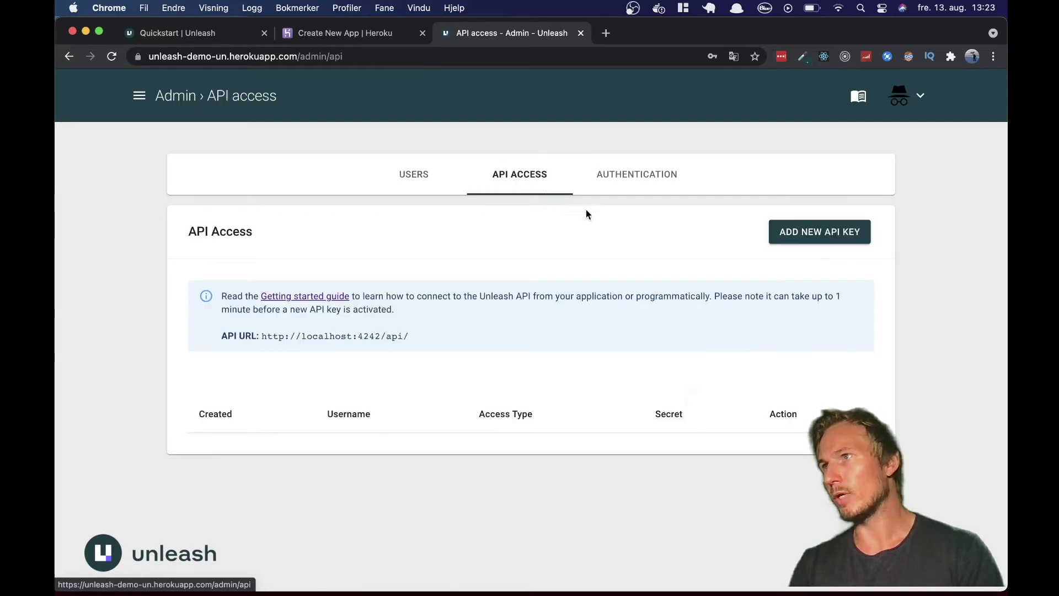
- Create a Client API key named SDK, then reveal and re-hide its secret
left_click(810, 237)
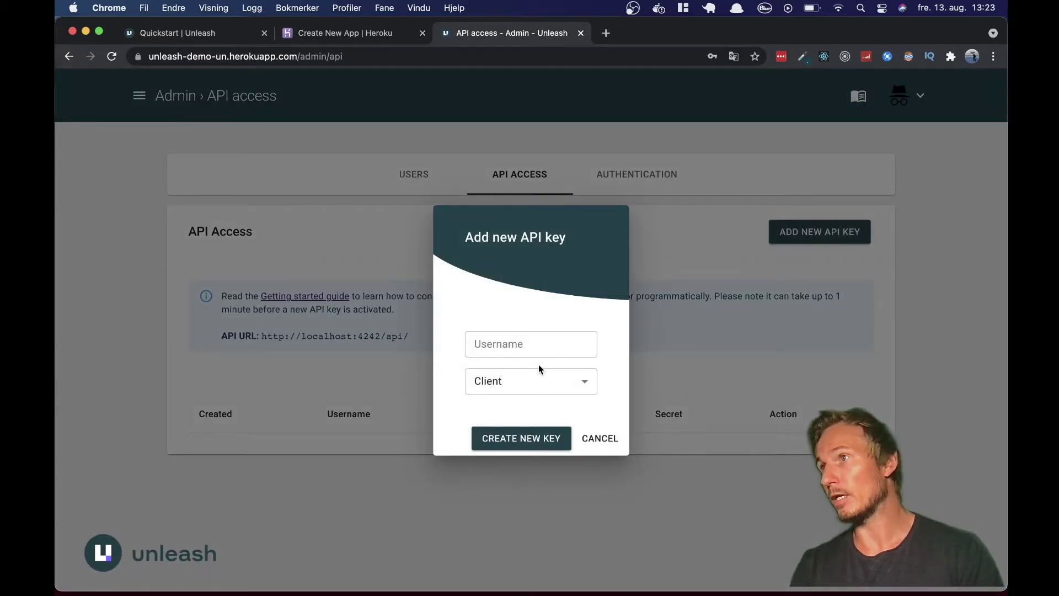
left_click(536, 353)
type("SDK")
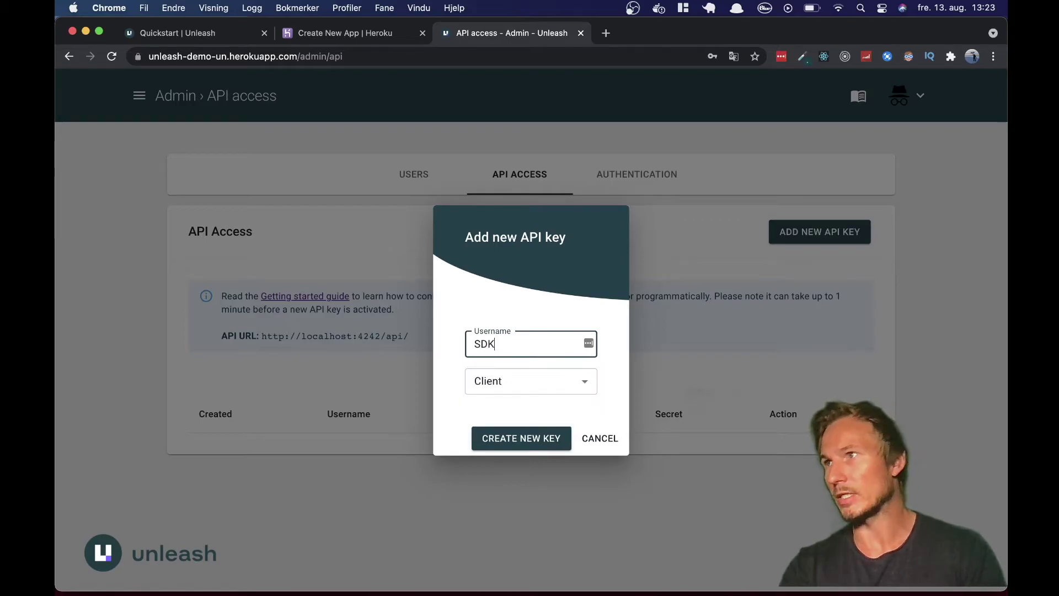
left_click(485, 437)
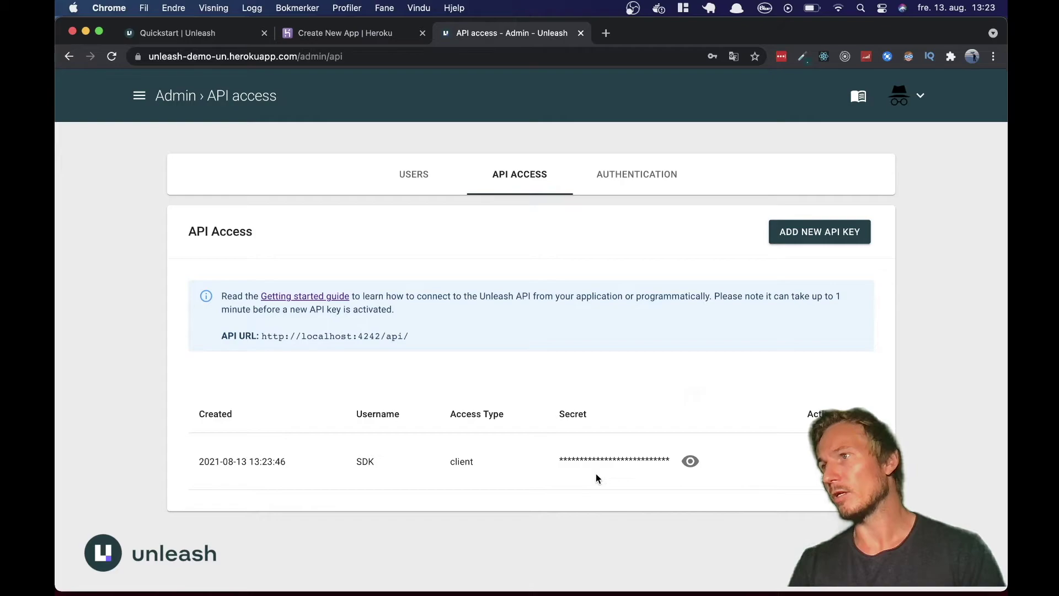
left_click(689, 463)
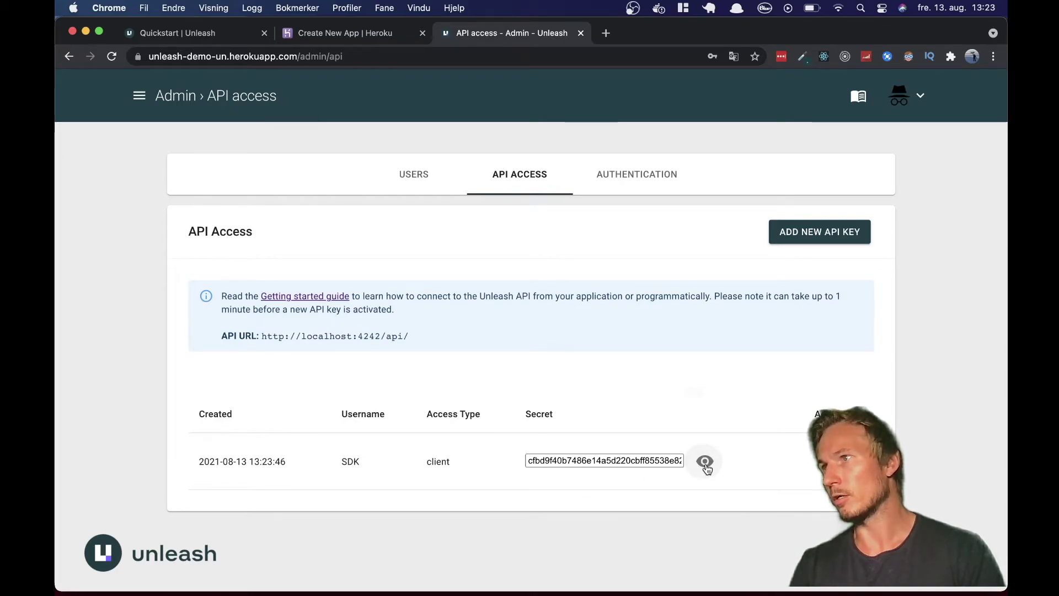
left_click(705, 463)
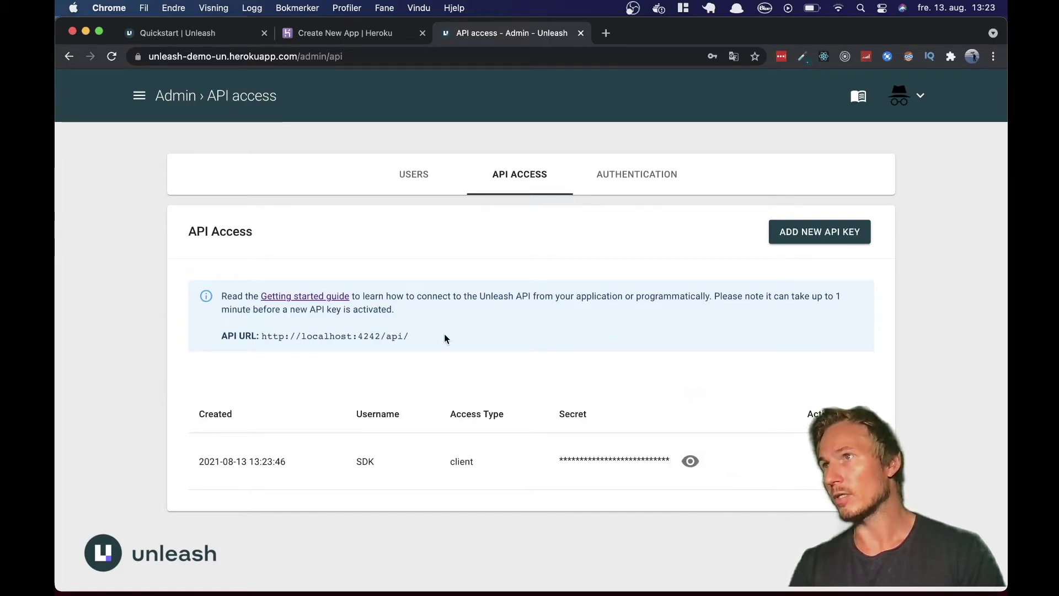
left_click(320, 57)
left_click(320, 57)
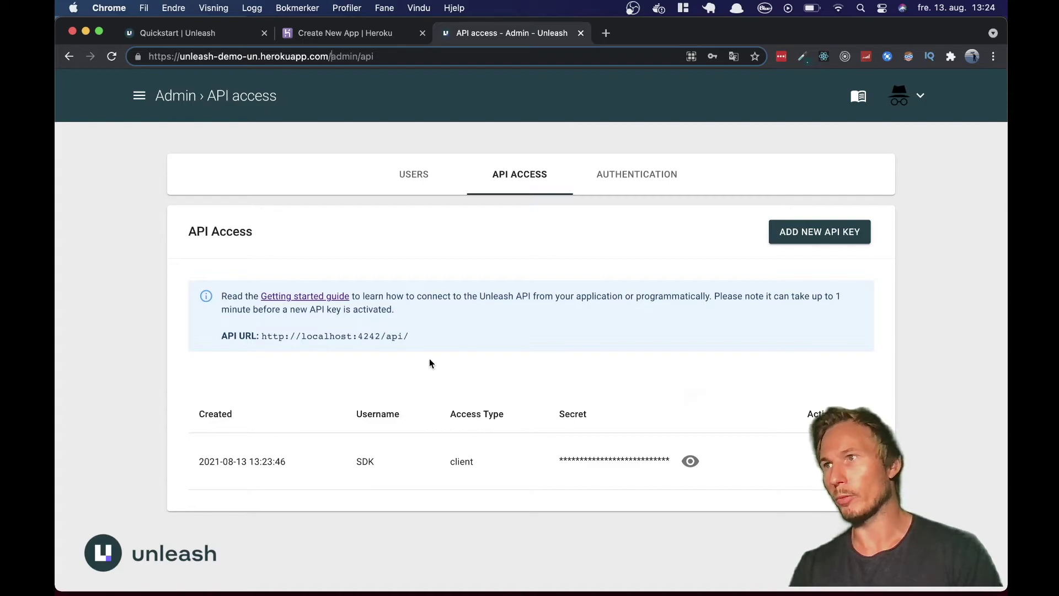
left_click_drag(261, 336, 412, 340)
left_click(413, 338)
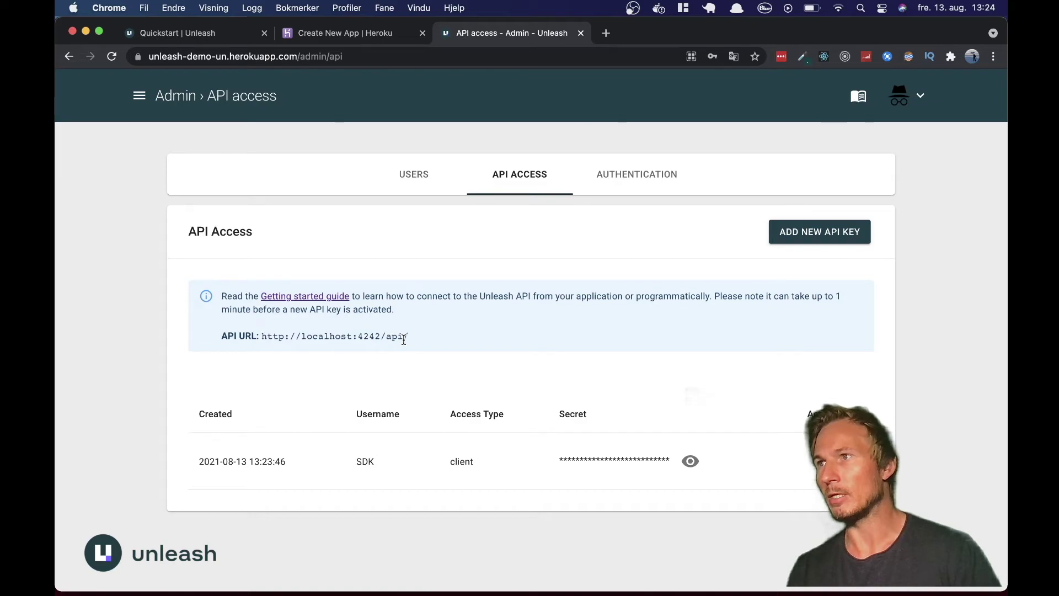
left_click_drag(267, 334, 387, 338)
left_click(421, 342)
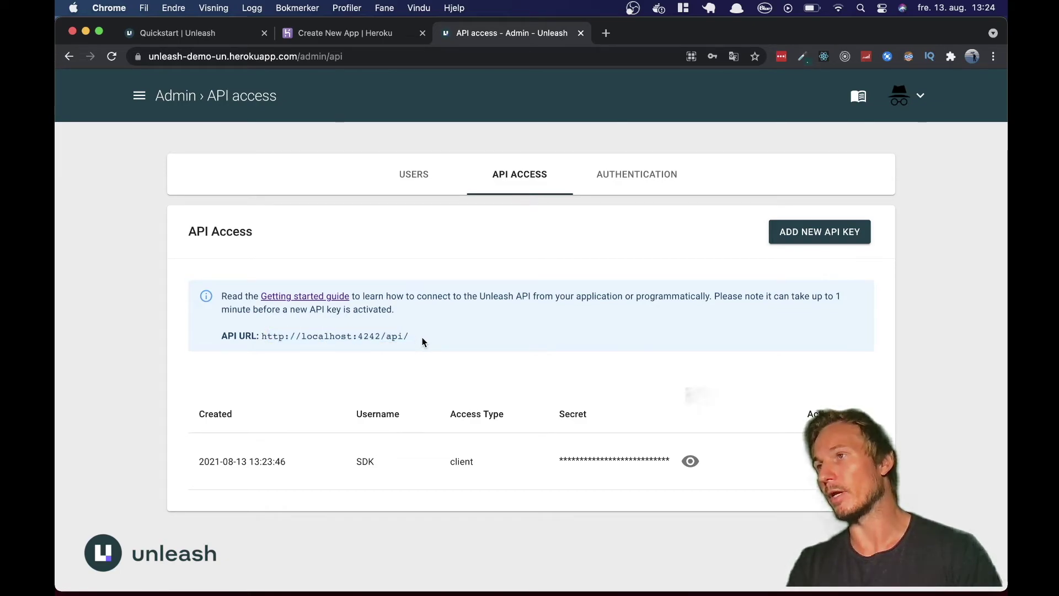
left_click(179, 57)
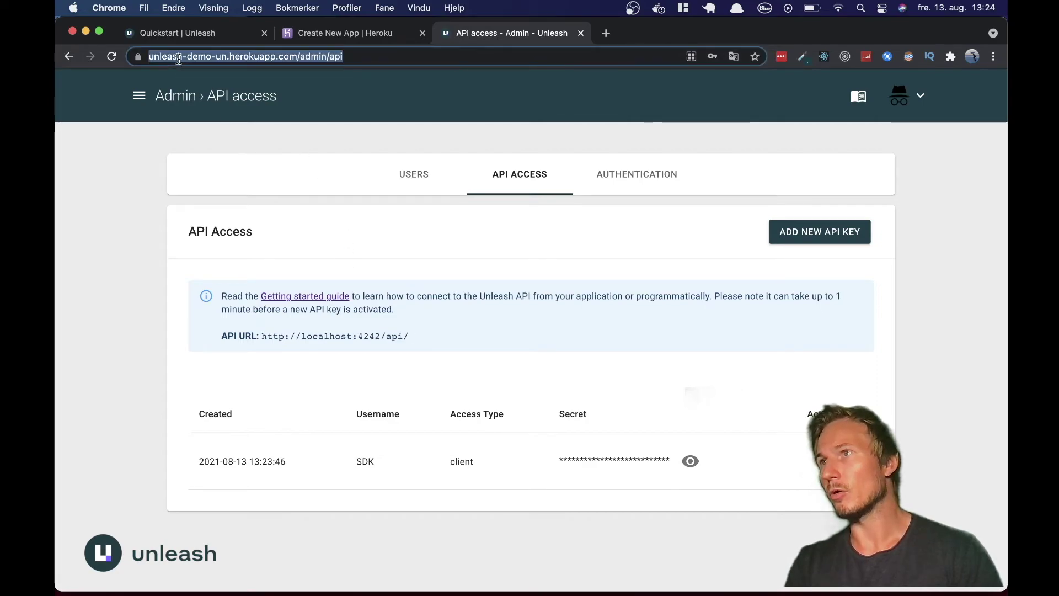
left_click(274, 58)
left_click_drag(329, 58, 150, 47)
key("super+c")
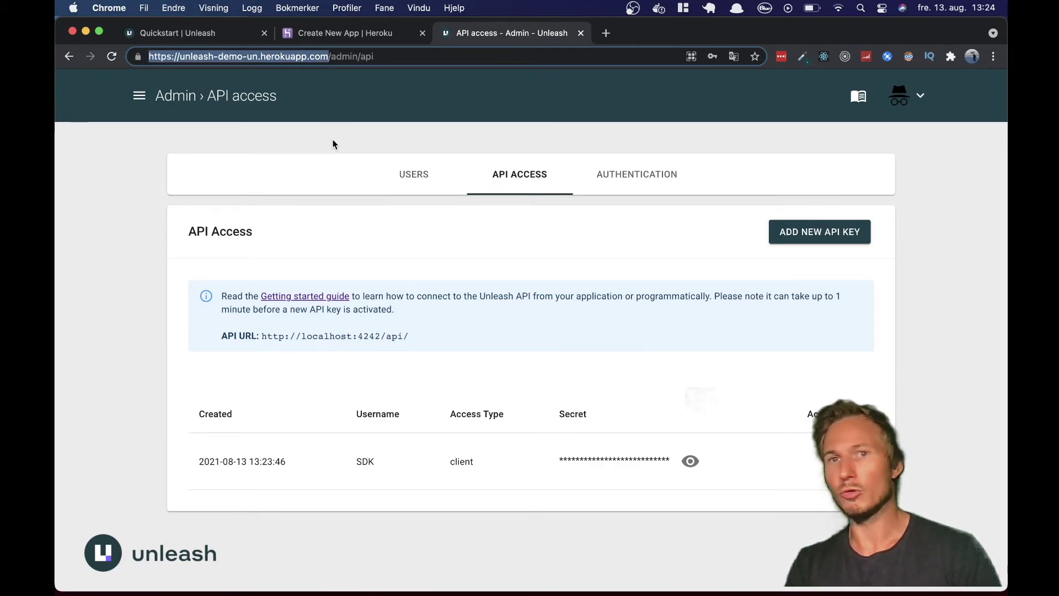
left_click(346, 33)
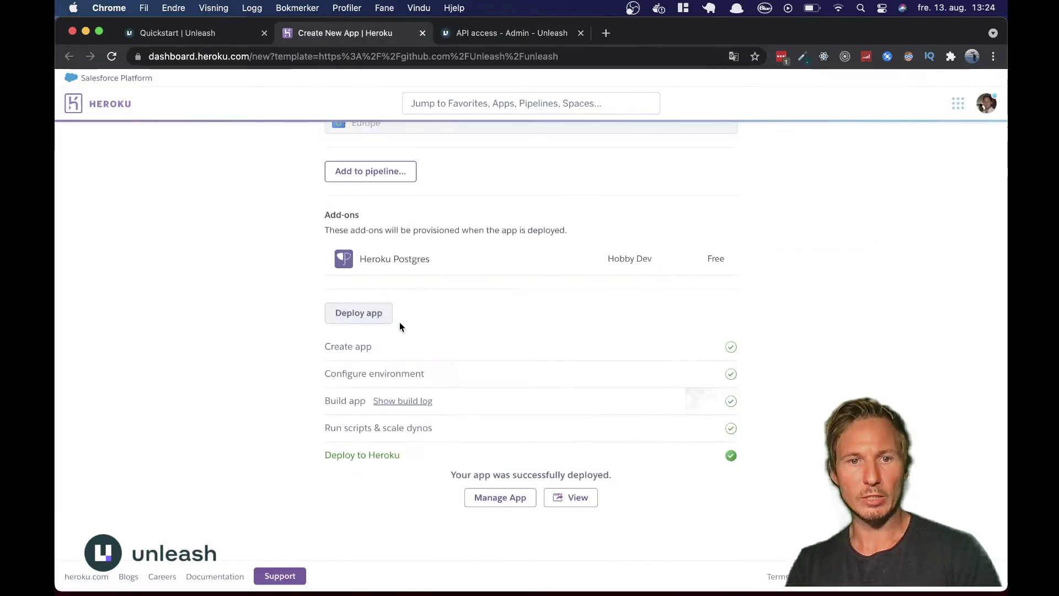
- Open the unleash-demo-un app's Settings and reveal its config vars
left_click(511, 498)
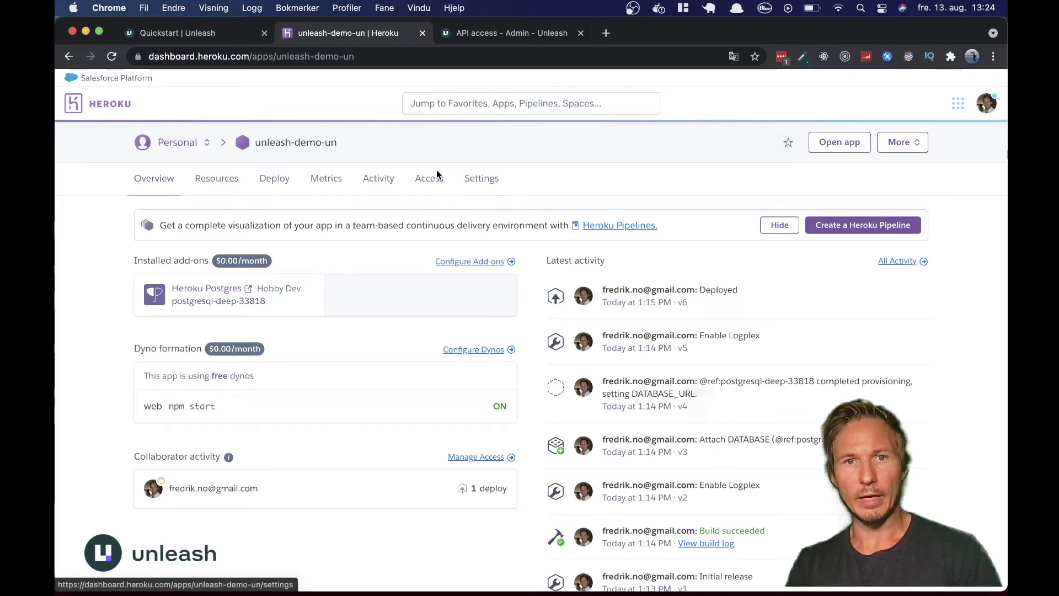
left_click(478, 183)
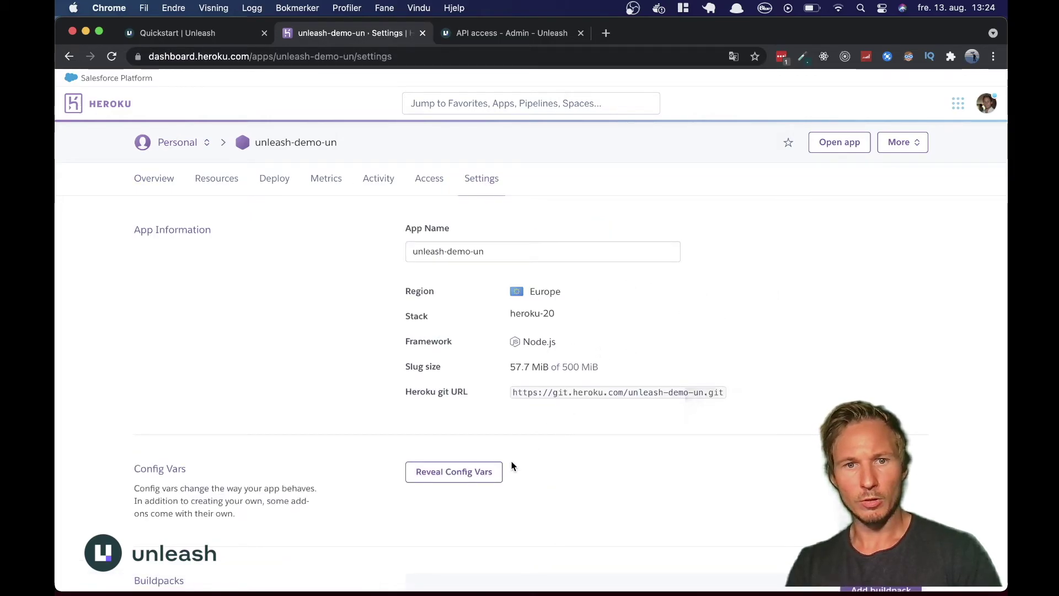
scroll(461, 481, "down", 3)
left_click(455, 382)
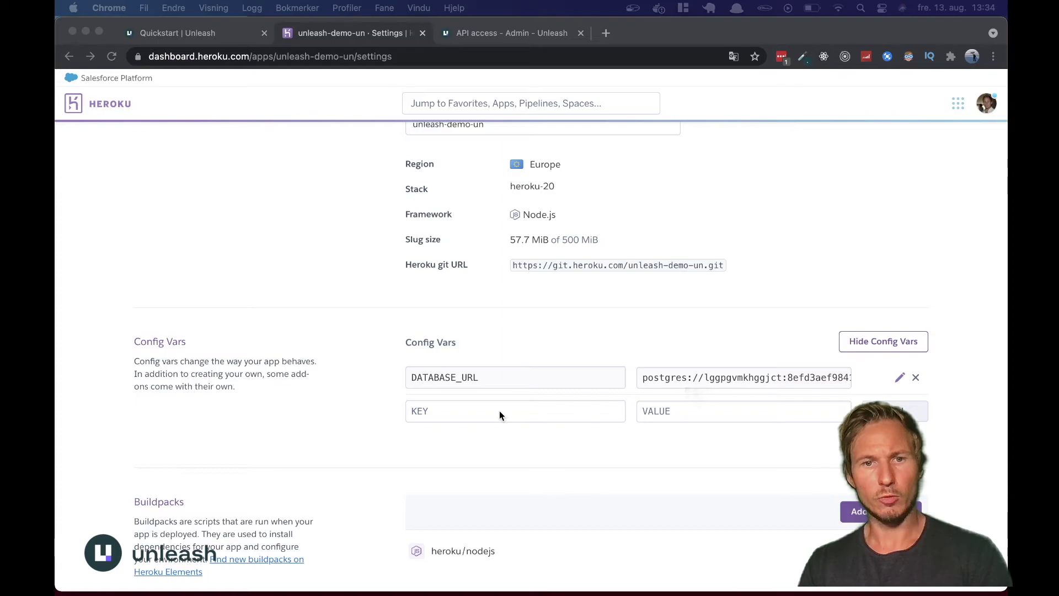
left_click(433, 412)
left_click(433, 411)
type("UNLEASH_URL")
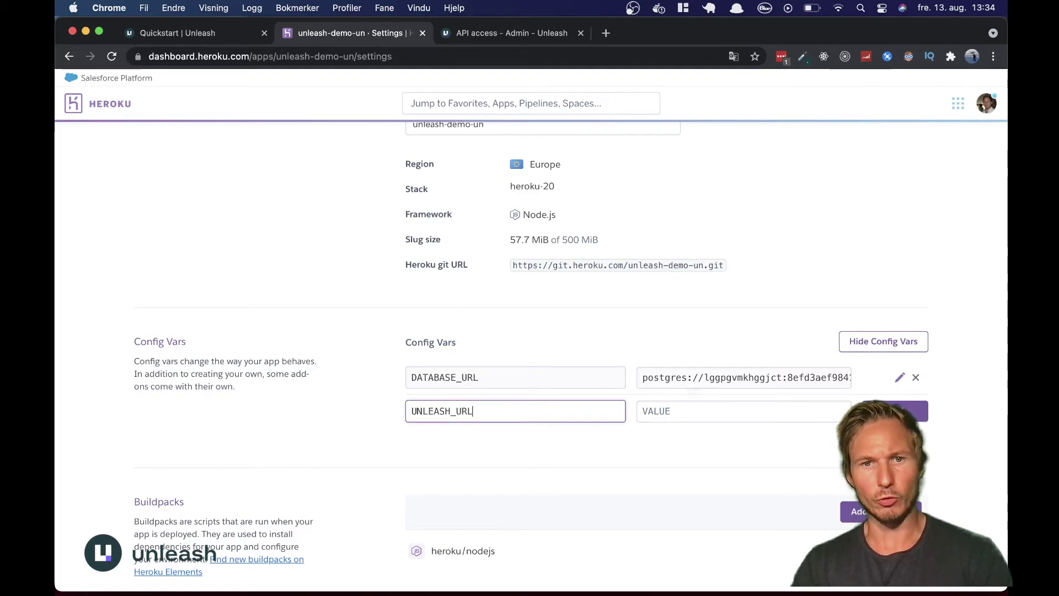
left_click(679, 411)
key("super+v")
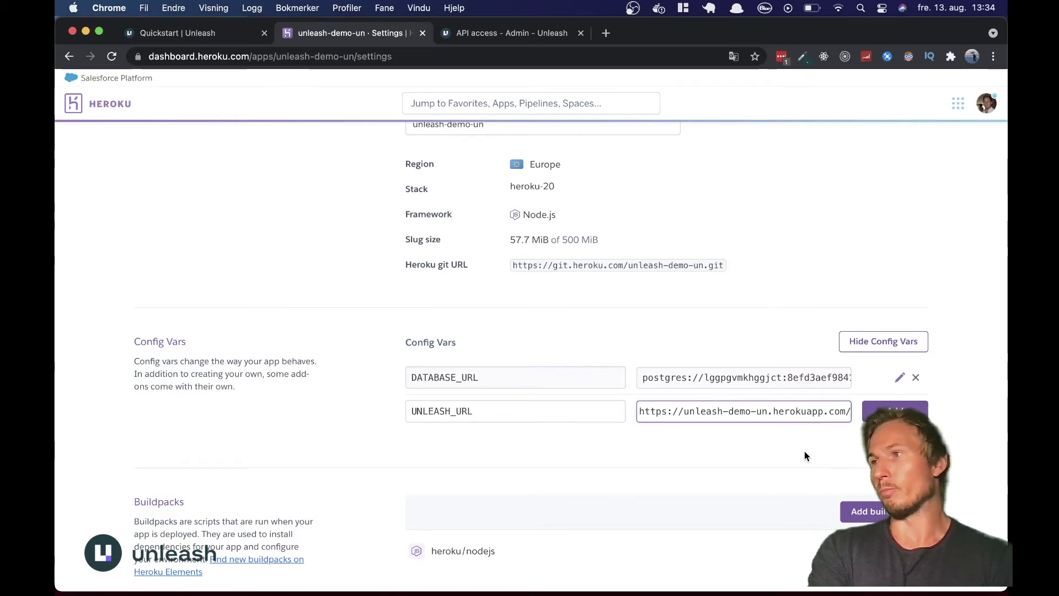
key("BackSpace")
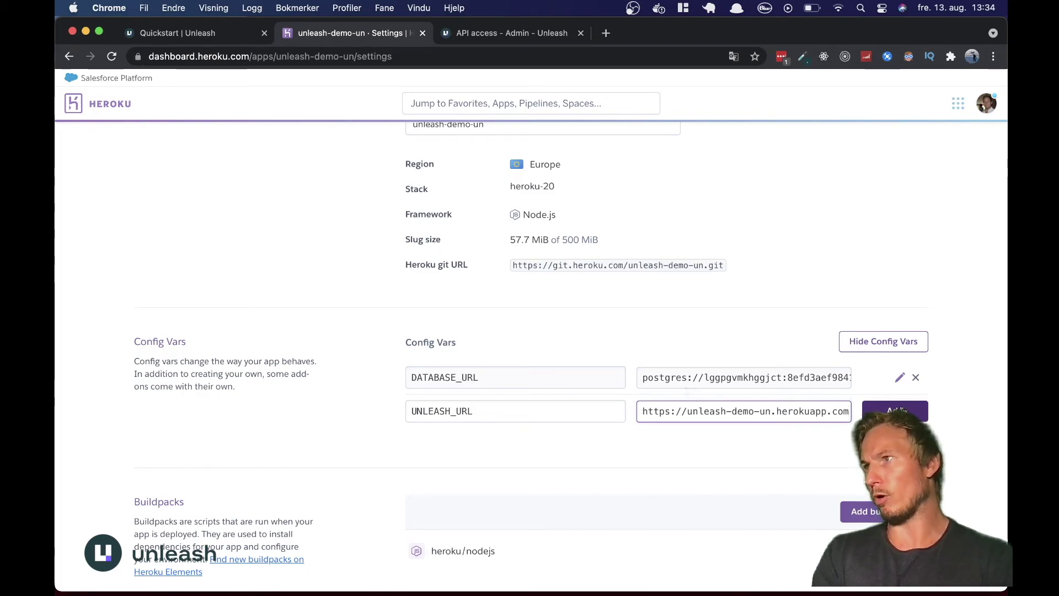
left_click(899, 410)
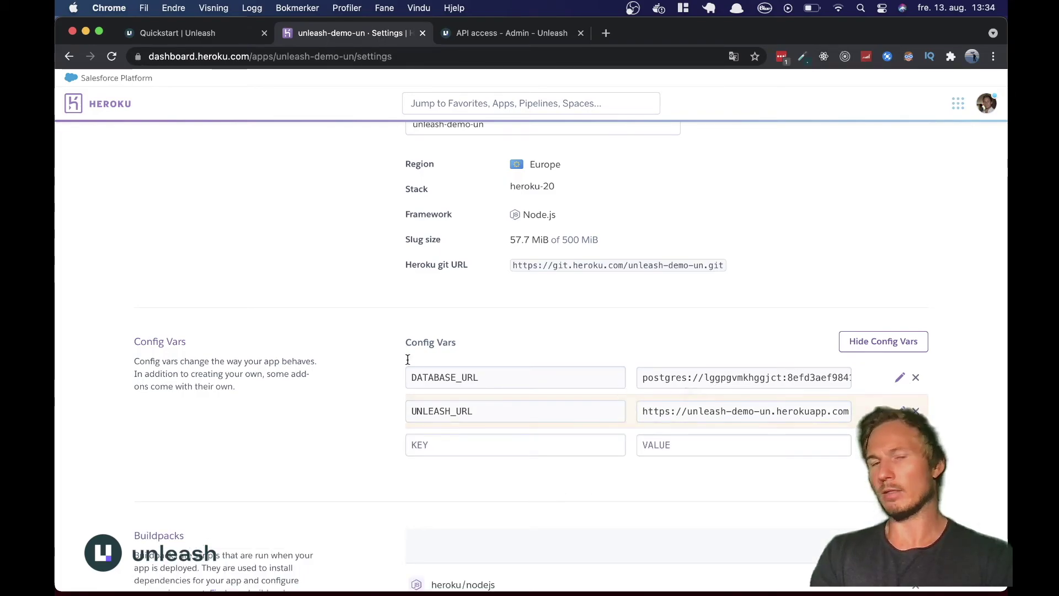
- Reload the Unleash Admin API access page, which still lists the SDK client key
left_click(492, 34)
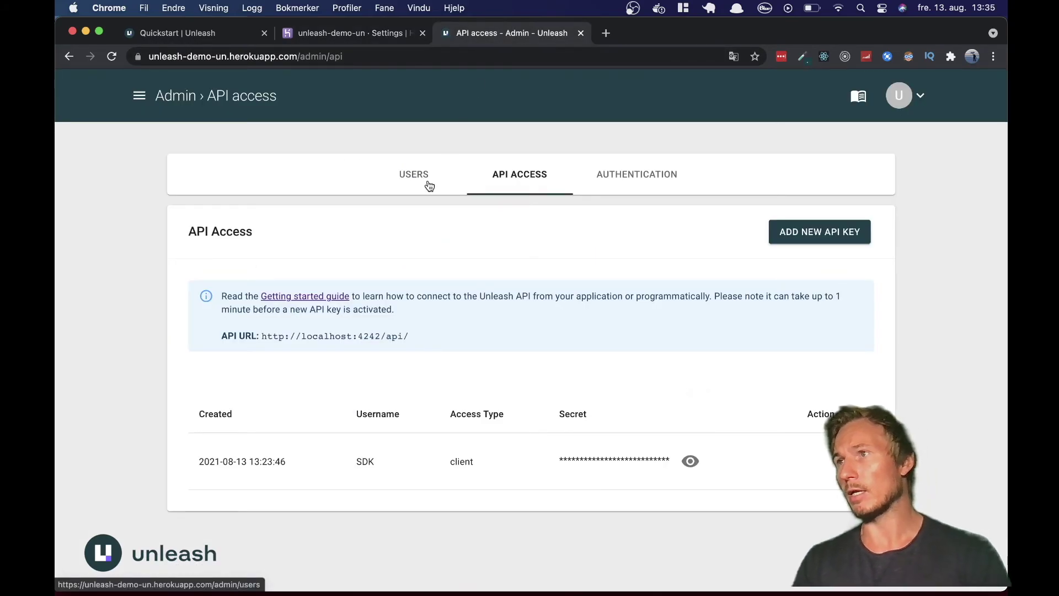
key("super+r")
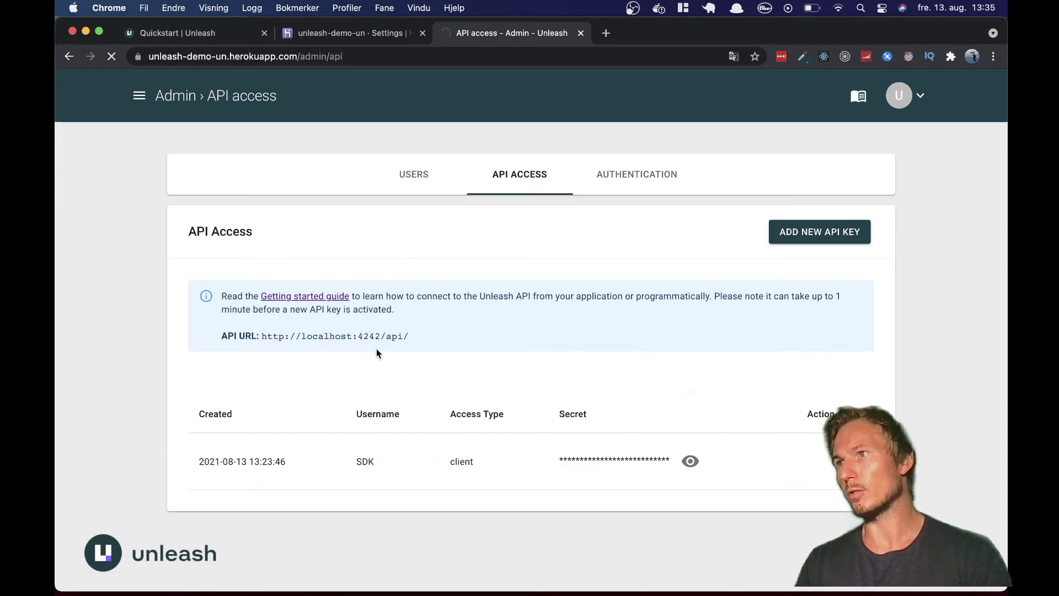